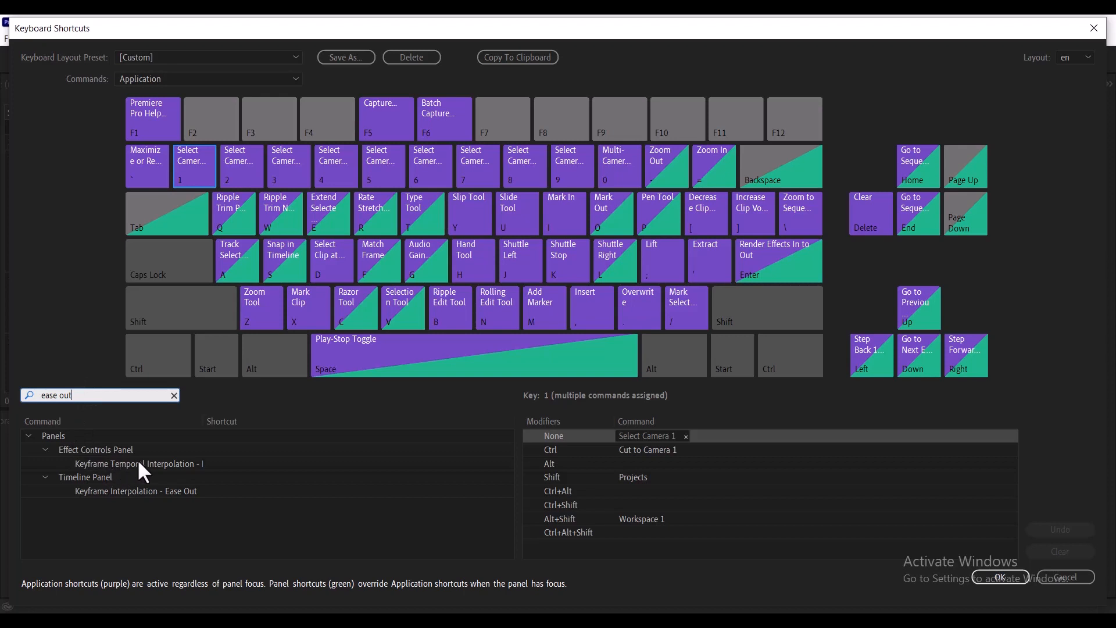
Assign the 1 key to the Effect Controls command Keyframe Temporal Interpolation - Ease Out and save the shortcuts.
left_click(150, 463)
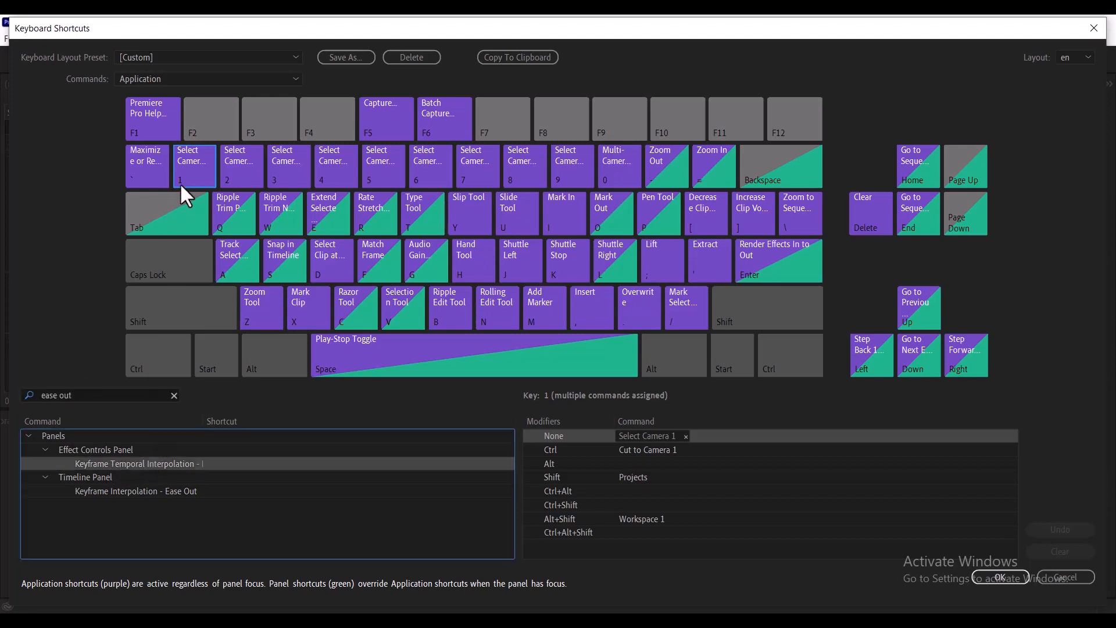
key("1")
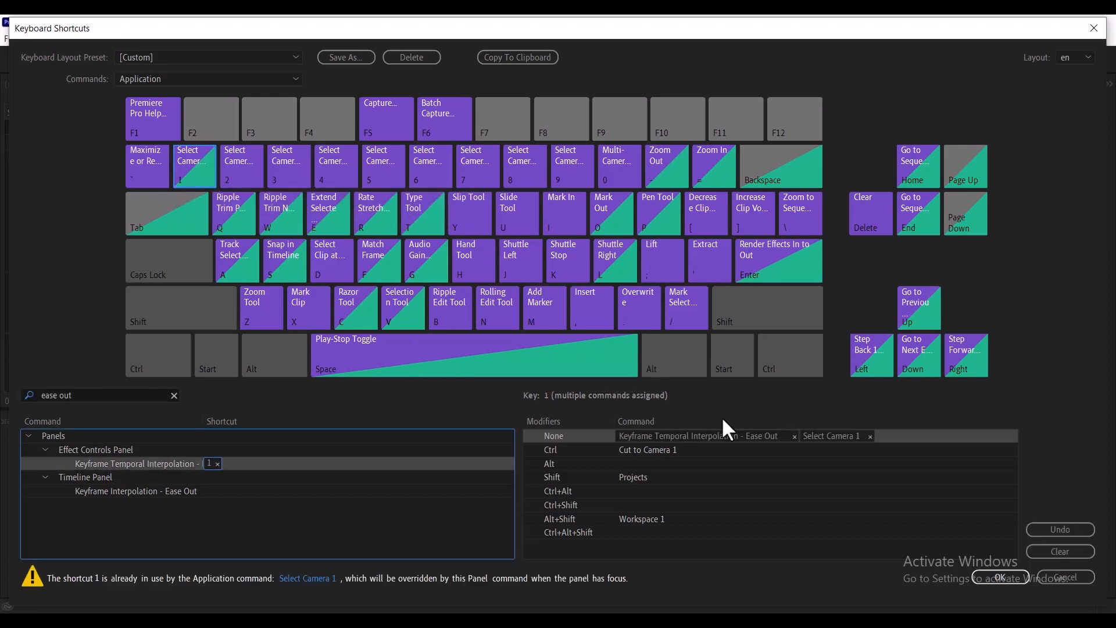
left_click(1000, 577)
Find the Effect Controls command Keyframe Temporal Interpolation - Ease In, assign it the 2 key, and save the shortcuts.
left_click(33, 39)
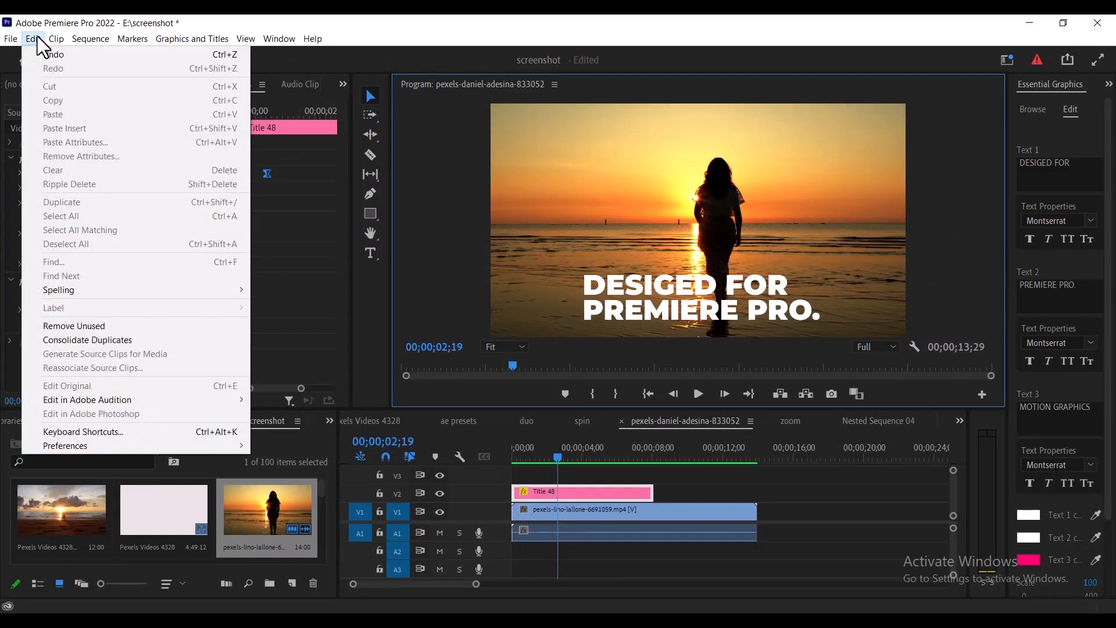
left_click(102, 430)
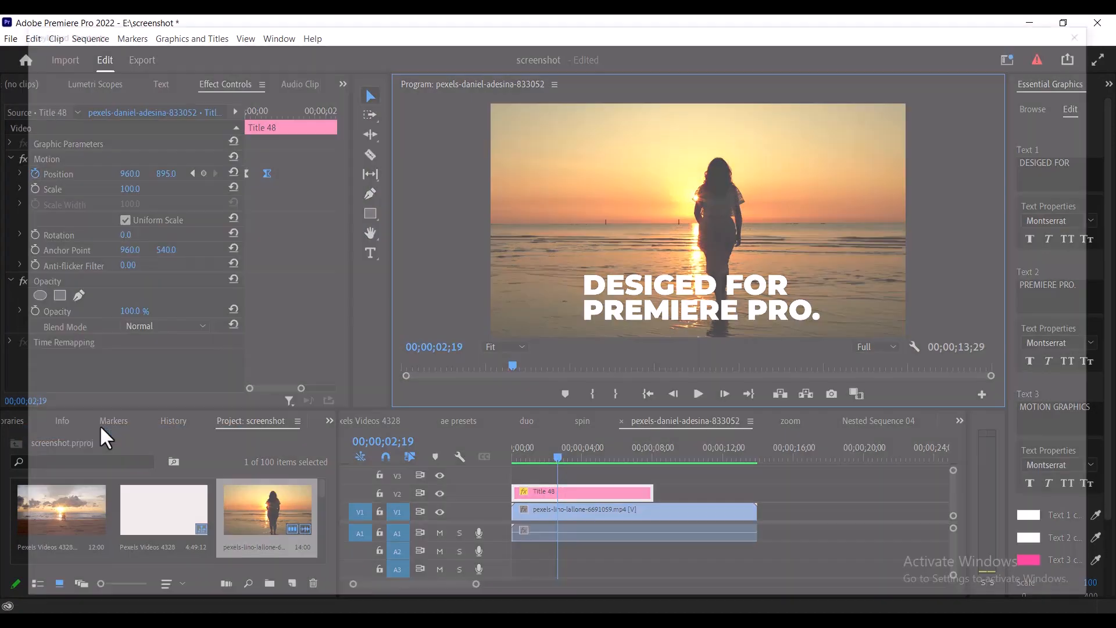
left_click(243, 175)
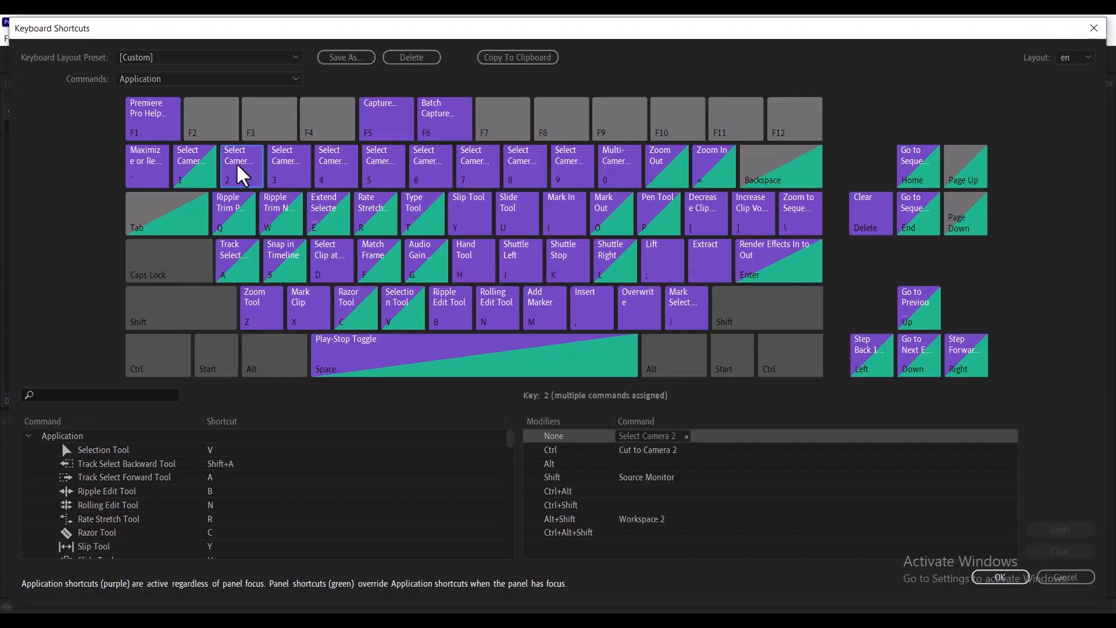
left_click(103, 396)
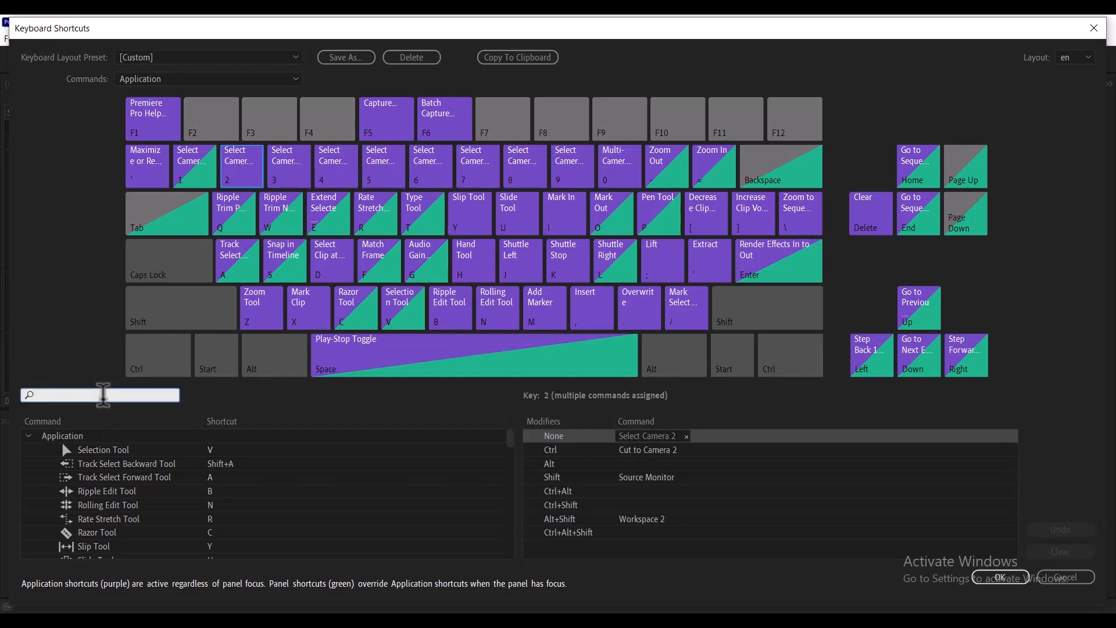
type("eas")
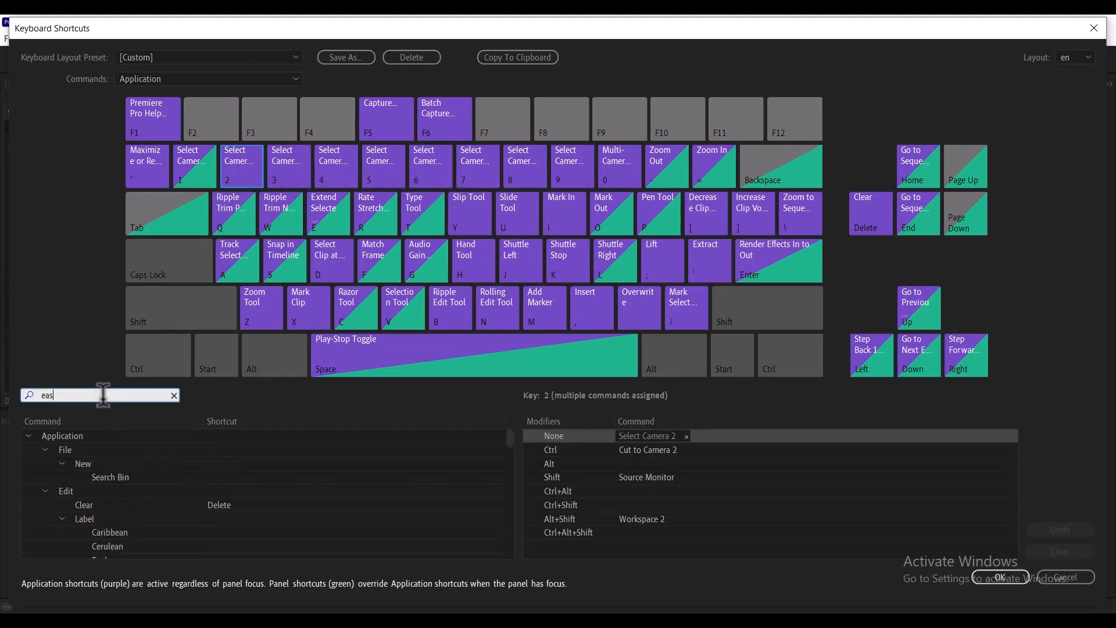
type("e in")
left_click_drag(506, 461, 510, 536)
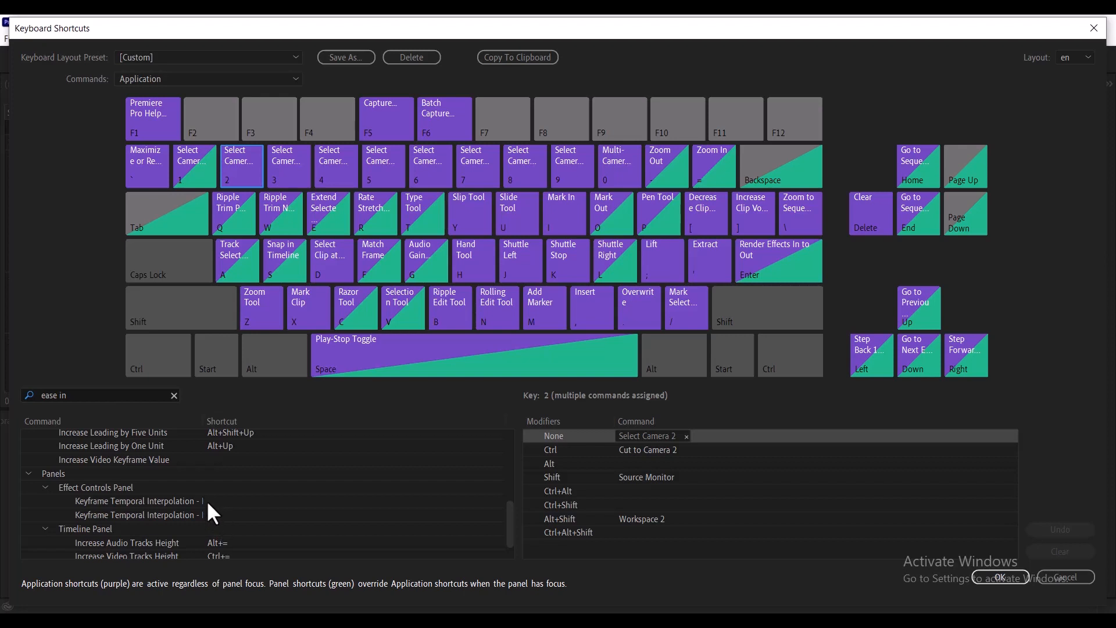
left_click(165, 501)
left_click_drag(162, 498, 236, 166)
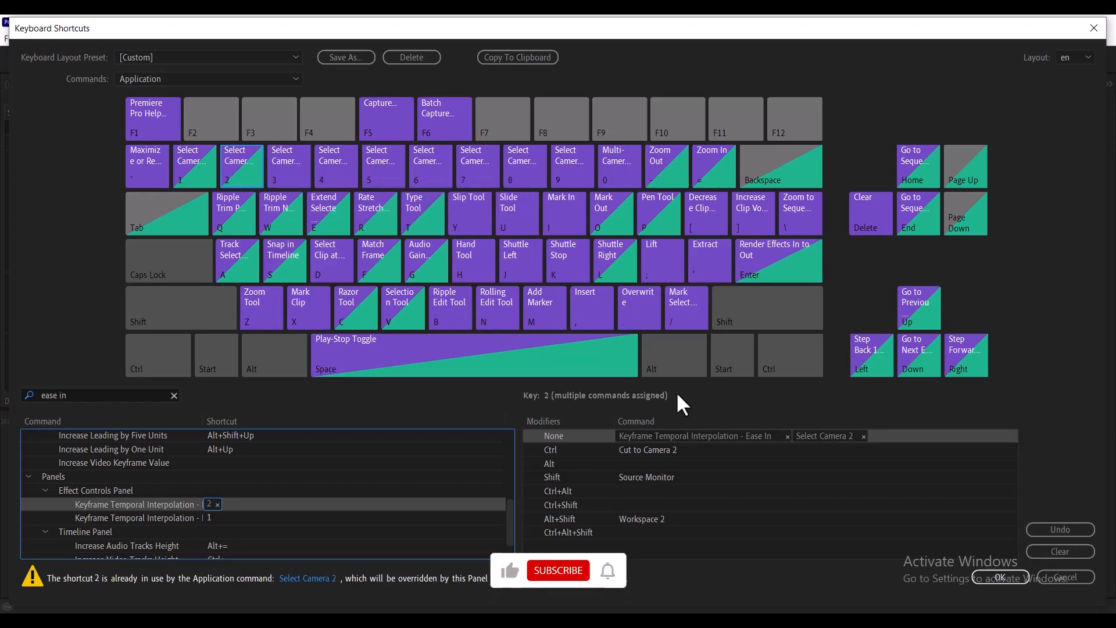
left_click(999, 574)
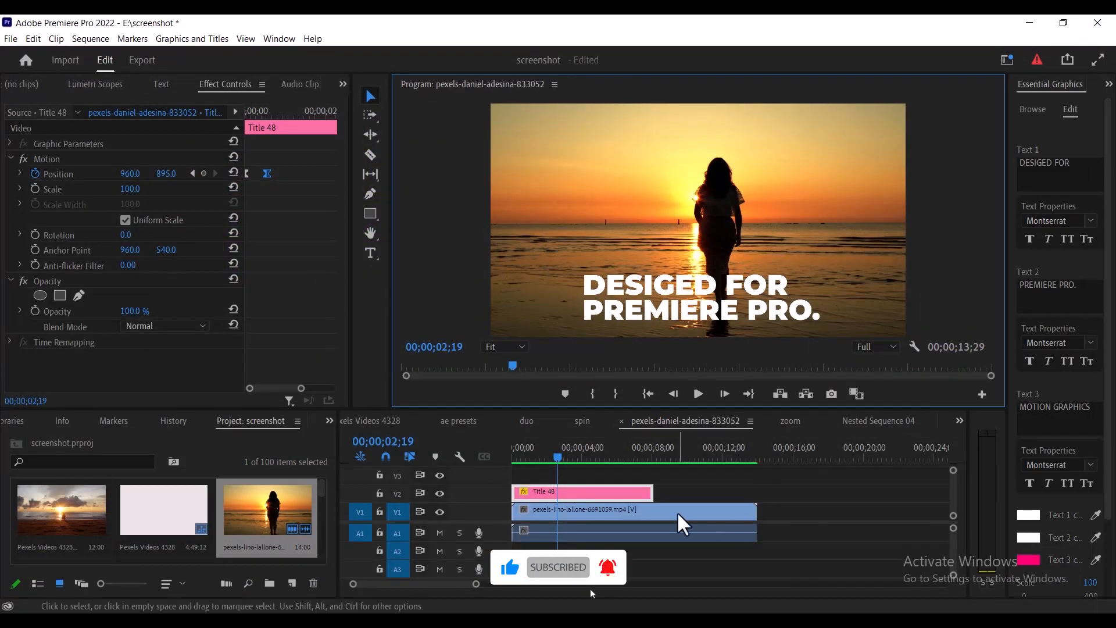
Clear both existing Position keyframes from the title clip.
left_click_drag(273, 190, 239, 167)
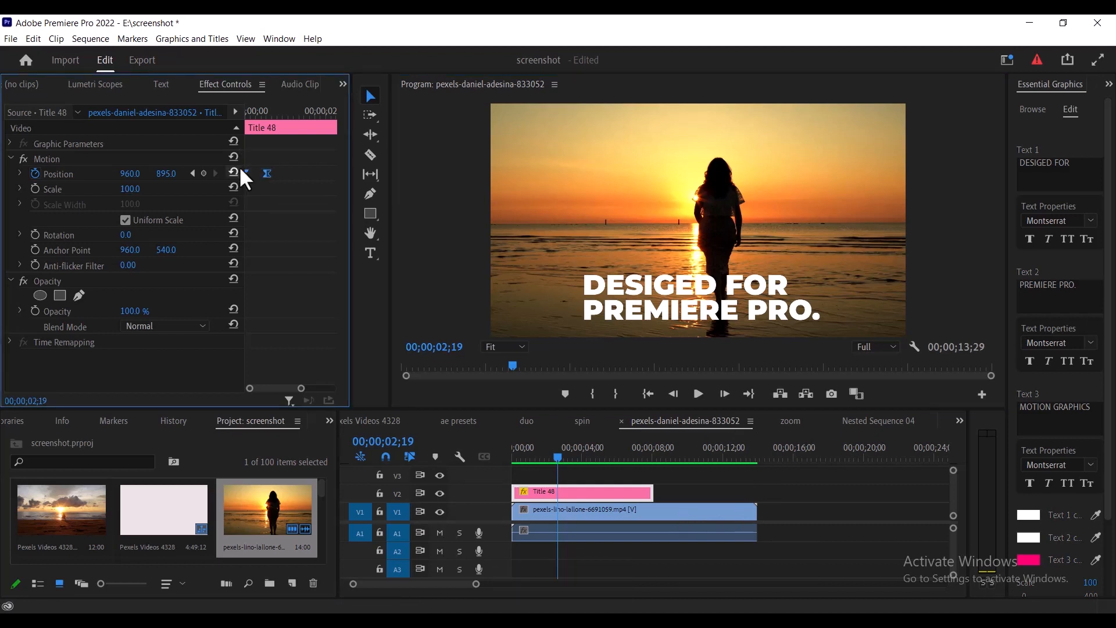
right_click(267, 170)
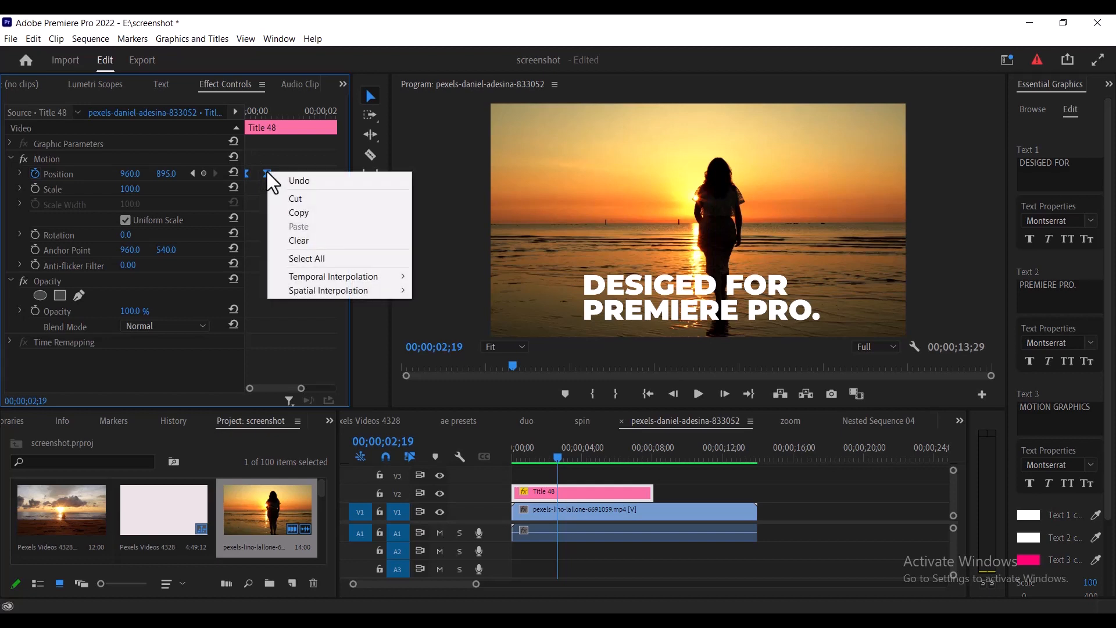
left_click(302, 240)
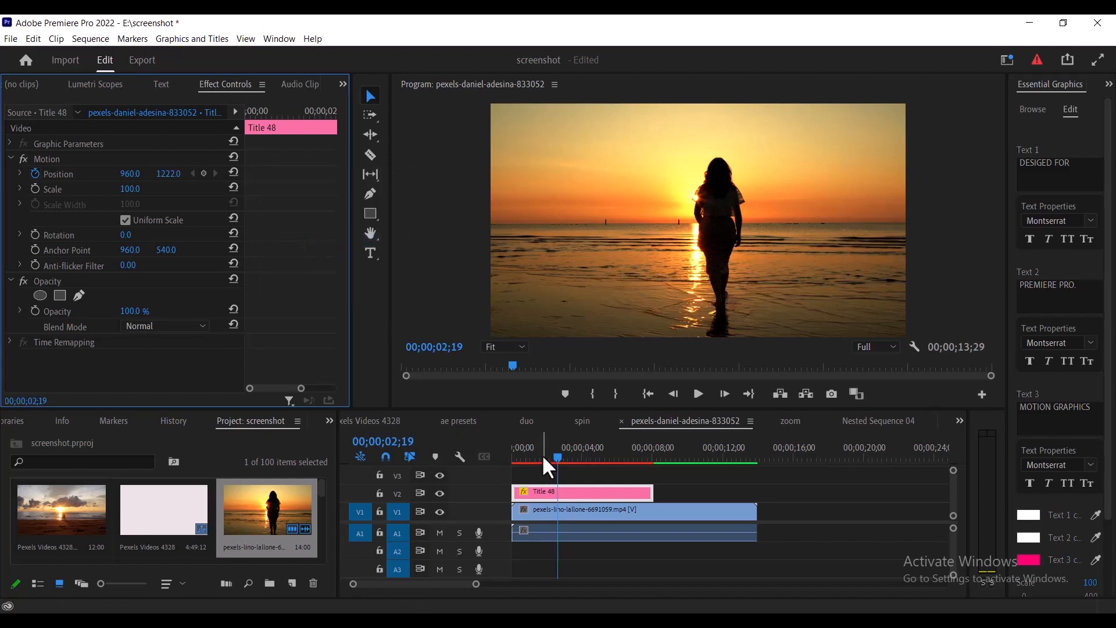
Add a Position keyframe for the title at 00;00;00;00 and another with vertical position 540 at 00;00;00;11.
left_click_drag(556, 452, 503, 451)
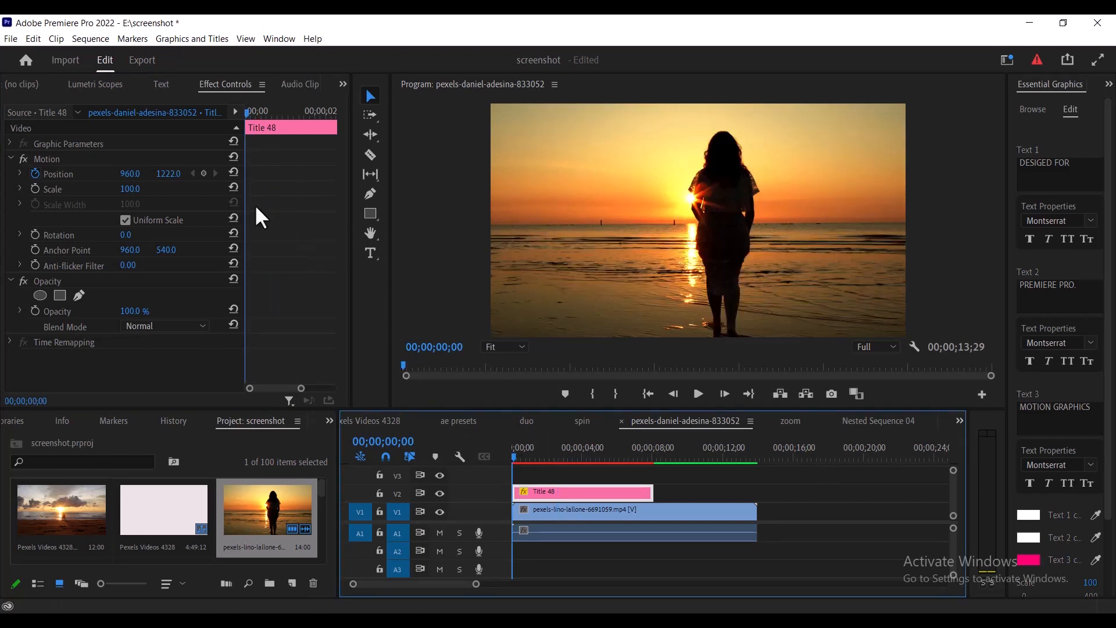
left_click(203, 173)
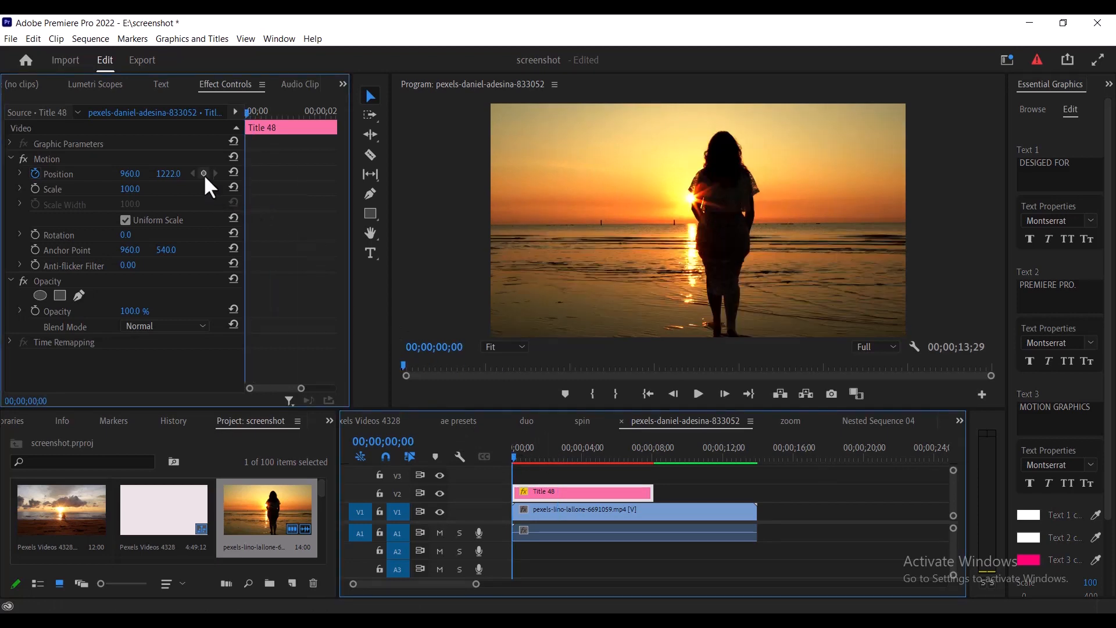
left_click(260, 110)
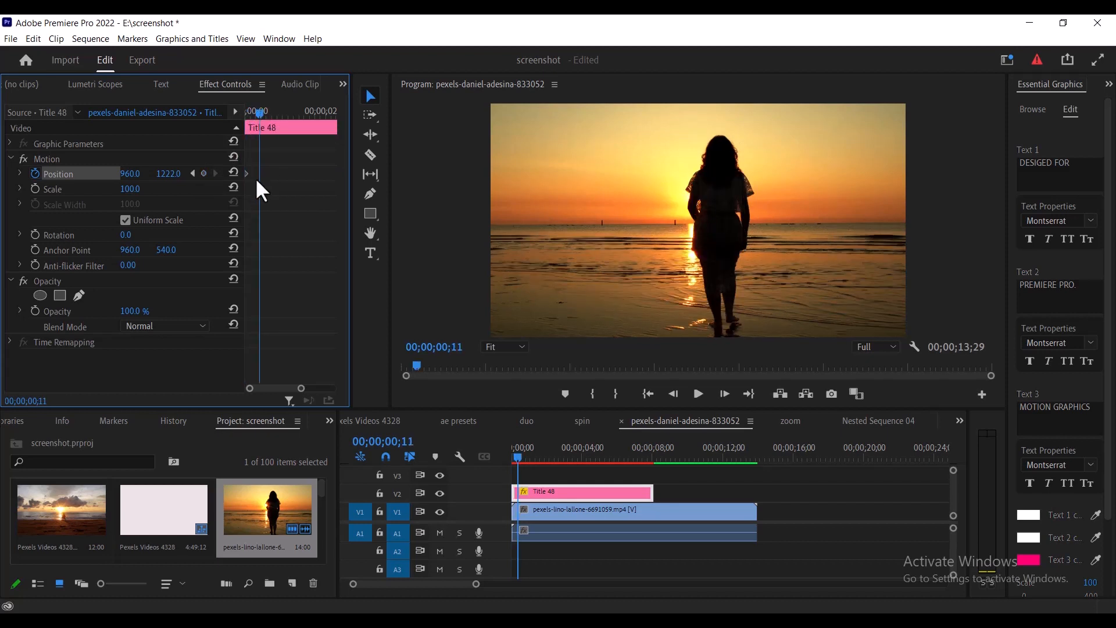
left_click(168, 174)
type("540")
key("Return")
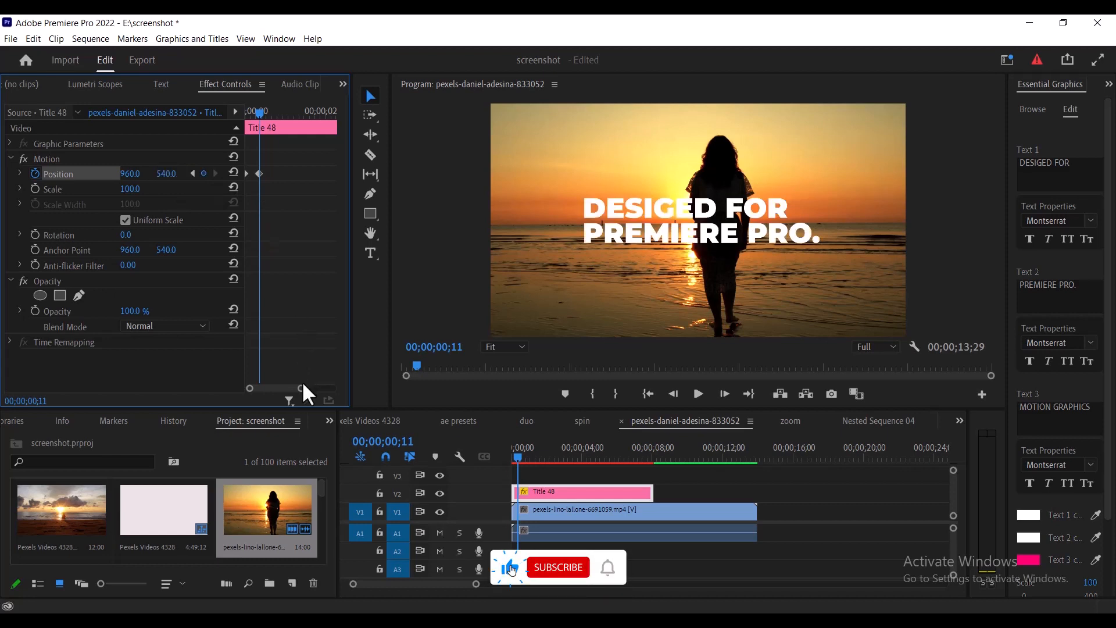
Ease both Position keyframes of the title and play back the rising text from the start.
left_click_drag(300, 388, 297, 387)
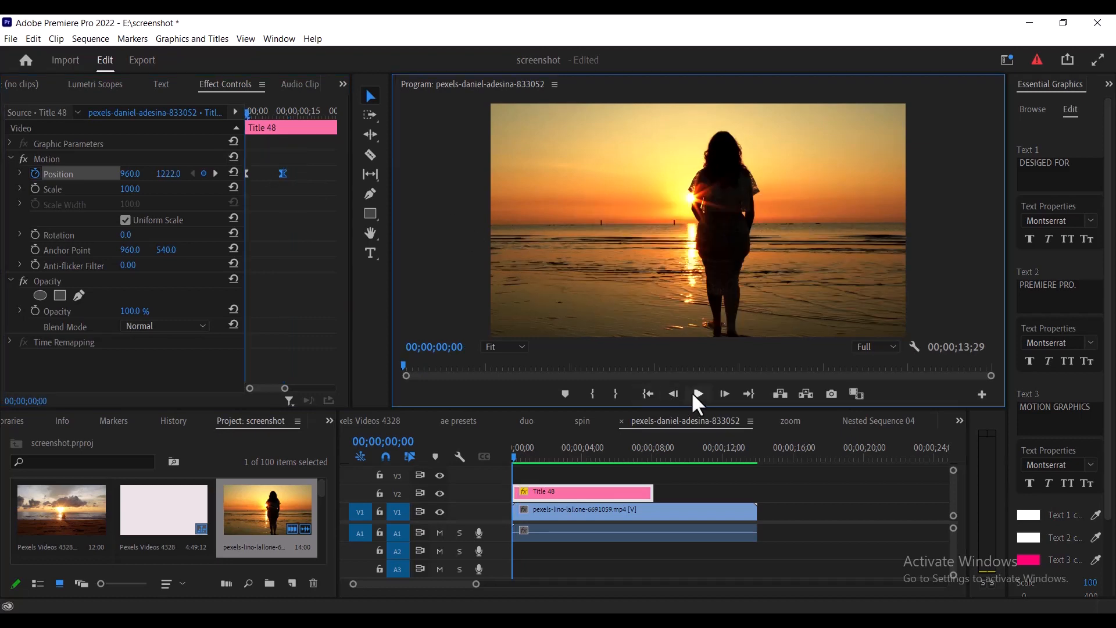
left_click(695, 393)
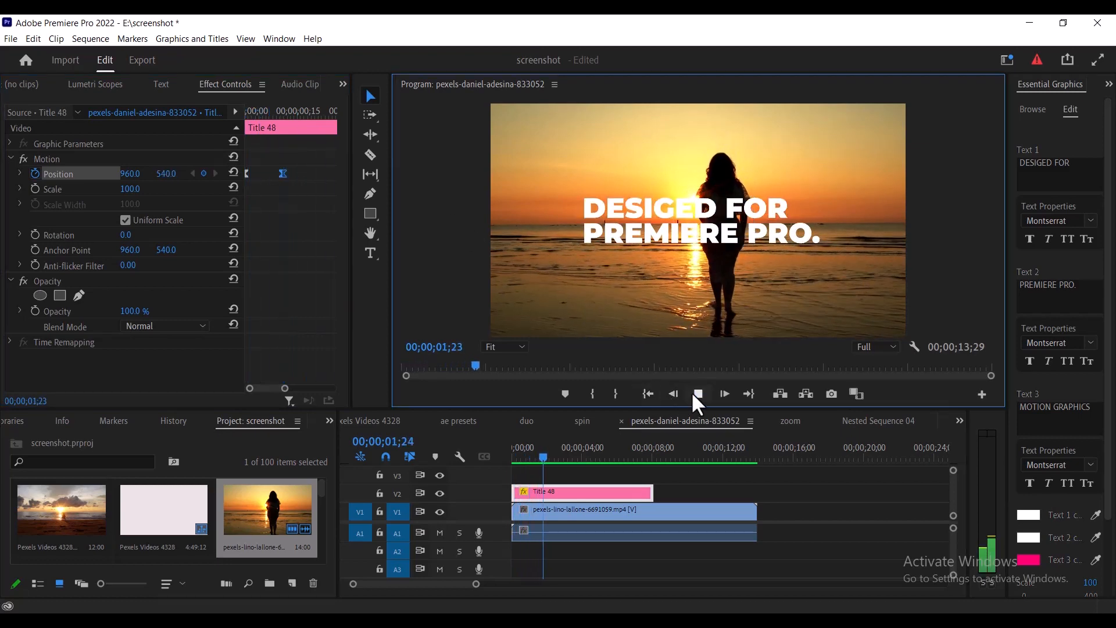
left_click(694, 393)
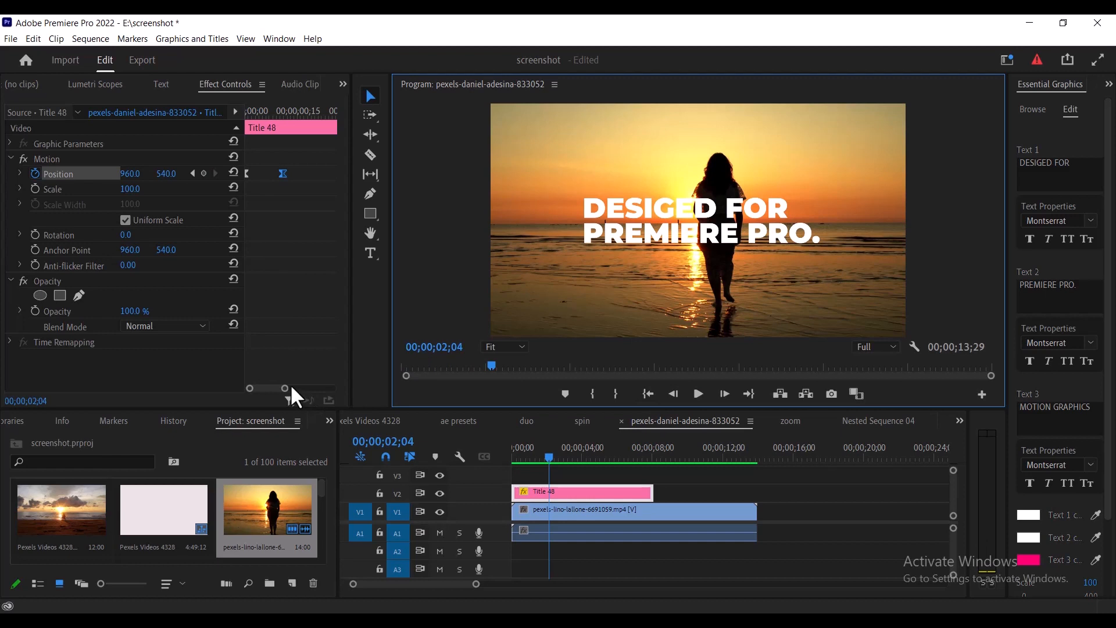
Move the title's second Position keyframe farther from the first to slow the motion, and play back the result.
left_click_drag(285, 388, 308, 388)
left_click_drag(254, 172, 276, 172)
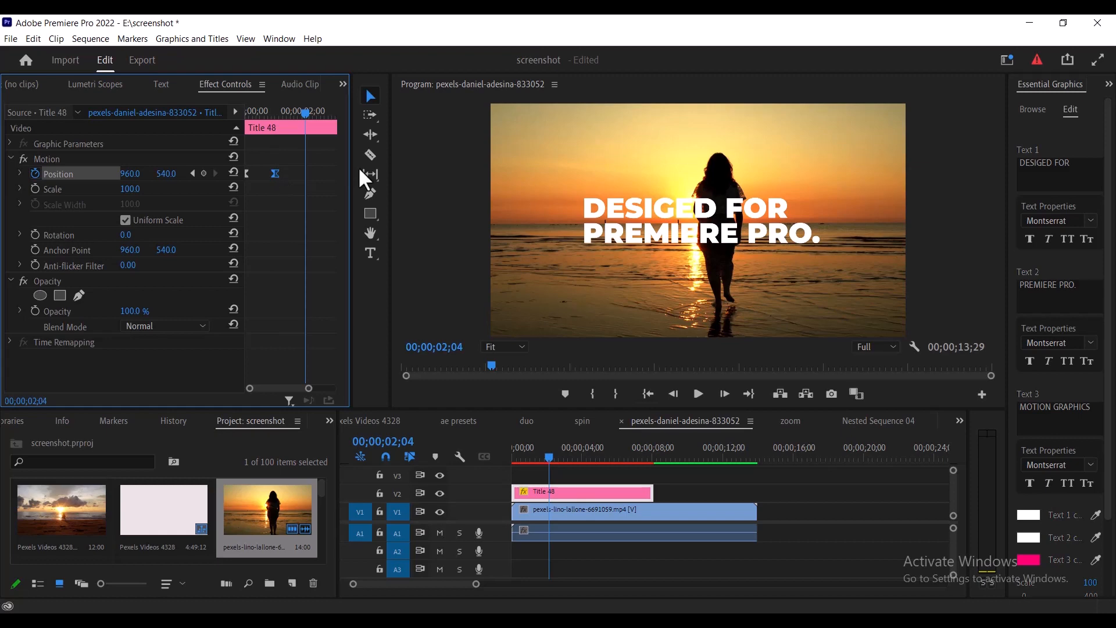
left_click(649, 394)
left_click(699, 394)
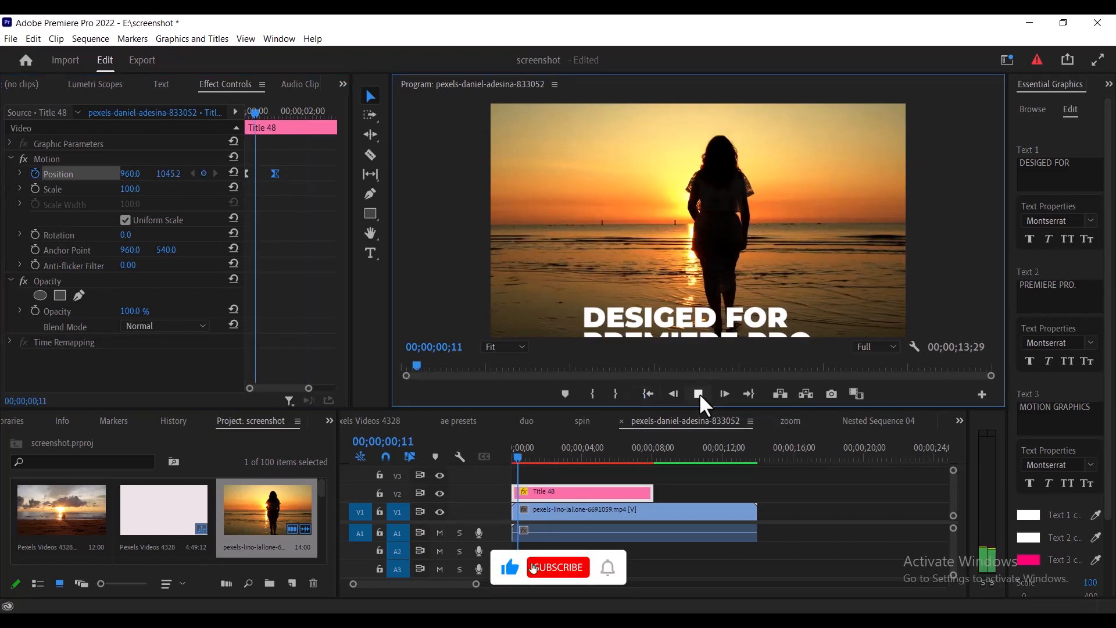
left_click(700, 394)
Delete the title's eased Position keyframes.
left_click(284, 188)
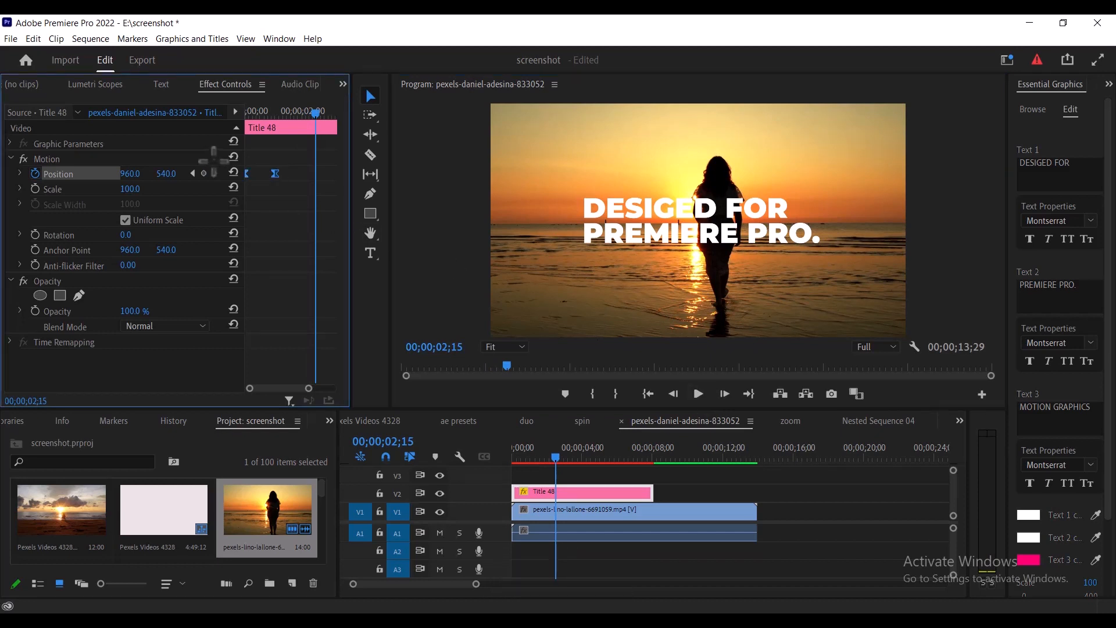
key("Delete")
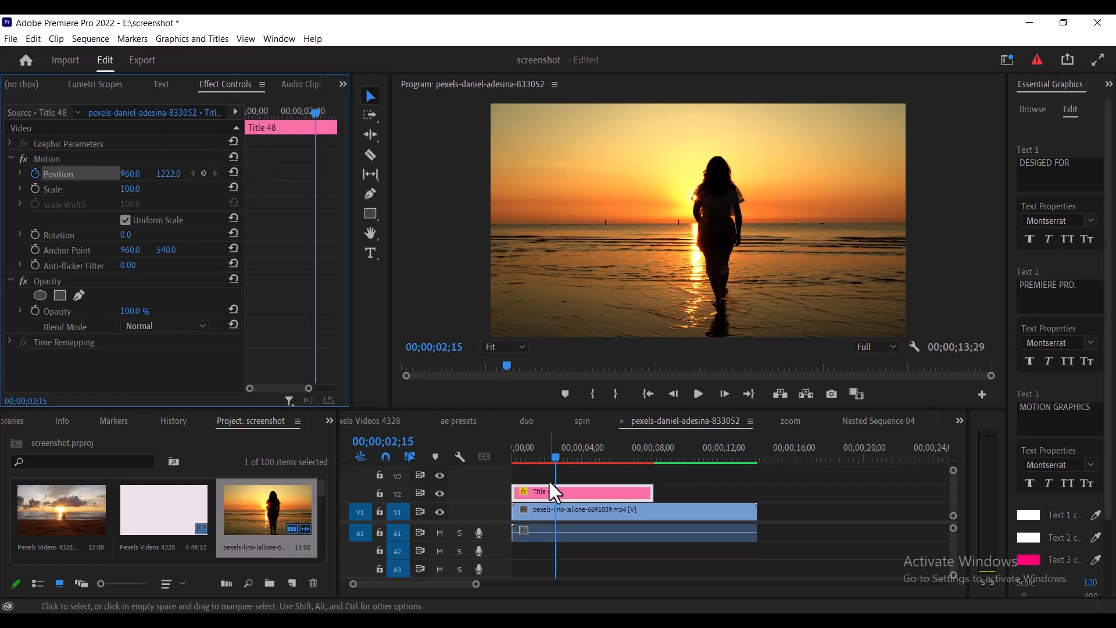
Set the V1 video clip's Scale to 150 and start Scale keyframing at 00;00;02;15.
left_click(608, 512)
left_click(133, 173)
type("1")
type("50")
key("Return")
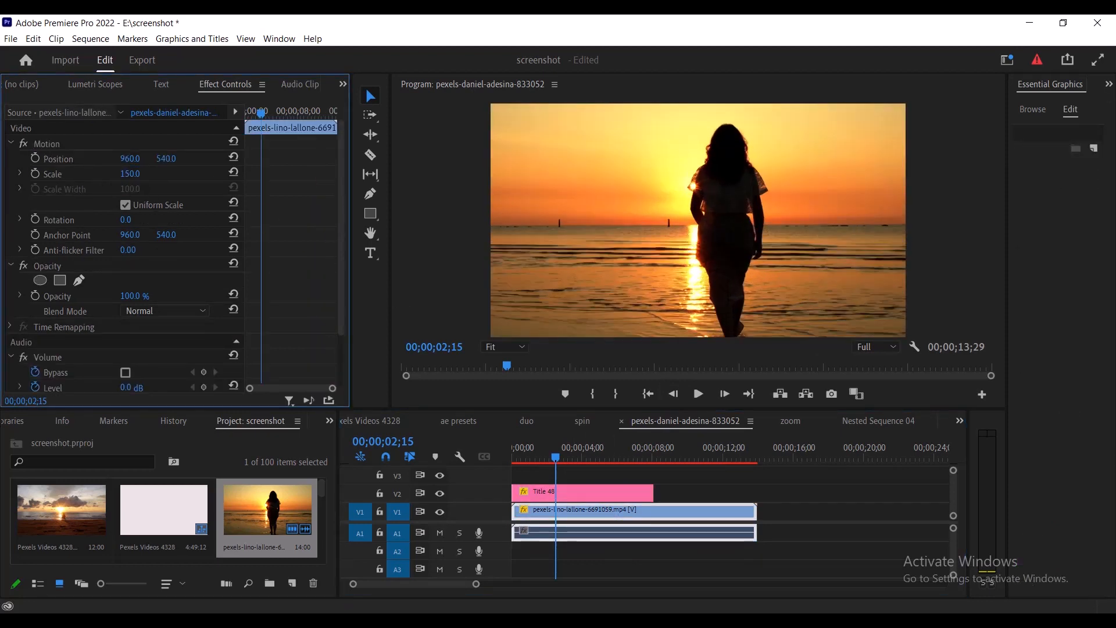
left_click(33, 175)
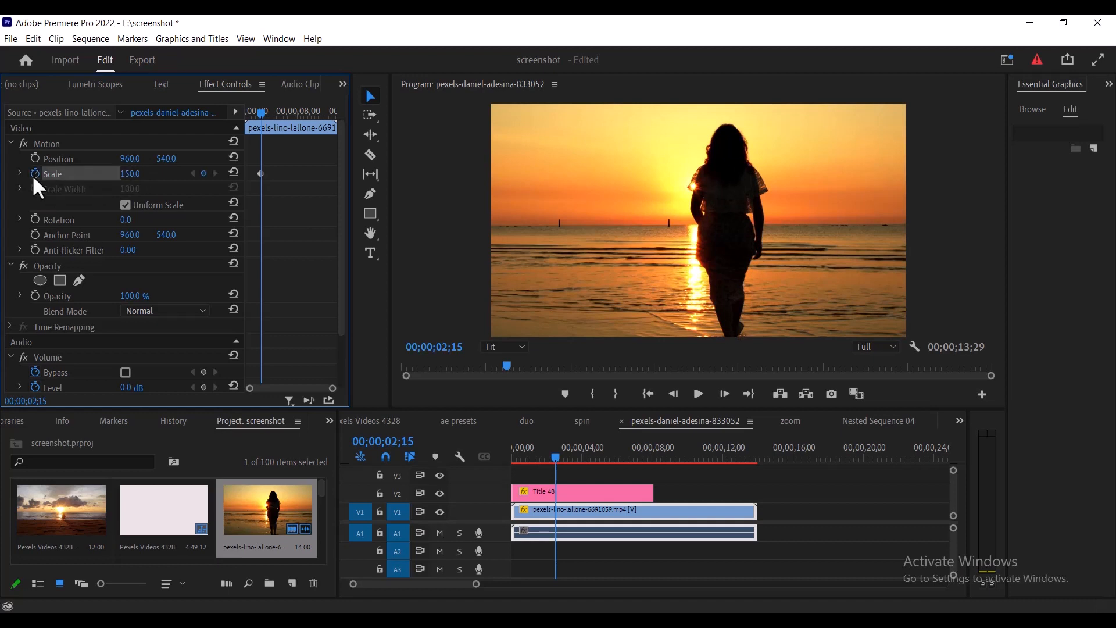
Add a second Scale keyframe of 100 to the video clip at 00;00;05;05.
left_click(280, 112)
left_click(135, 174)
type("1")
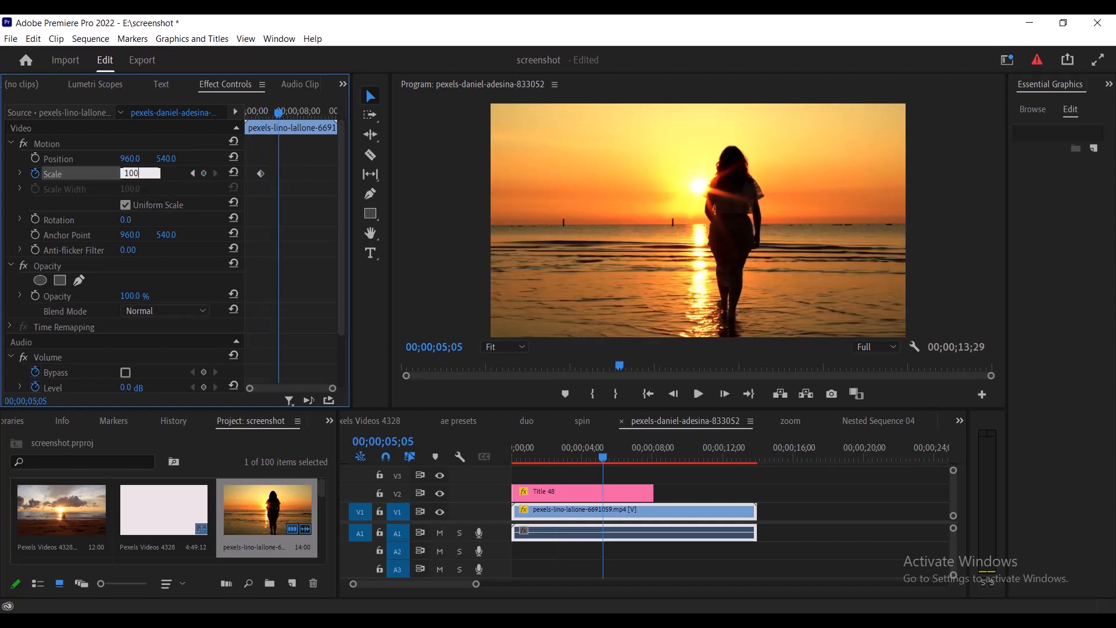
type("00")
key("Return")
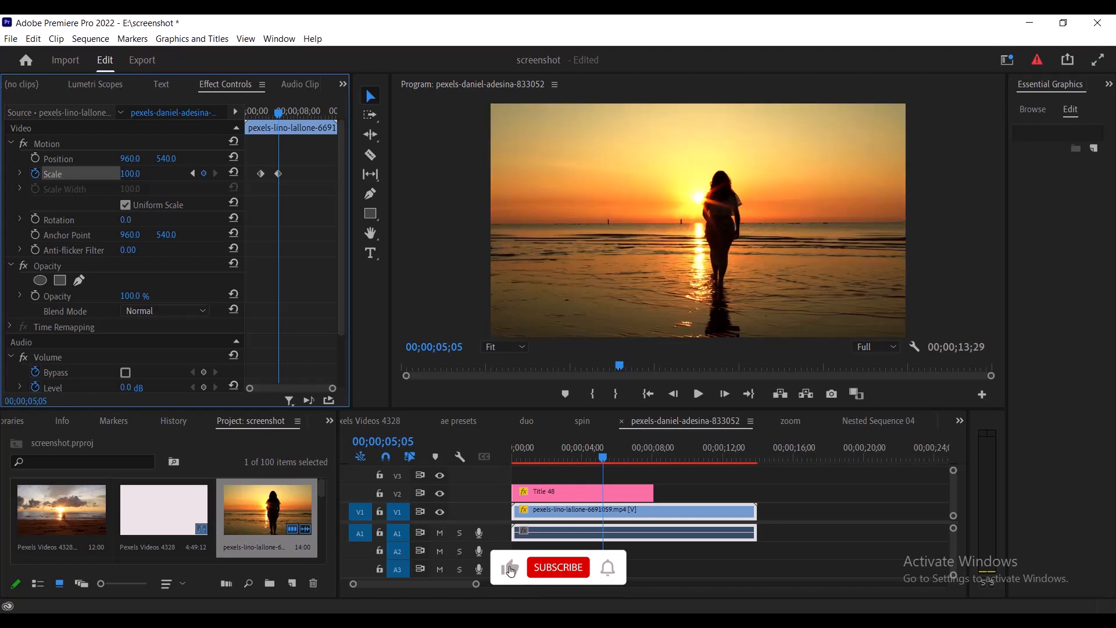
Apply ease in and ease out to both Scale keyframes and play back the zoom-out from the start.
left_click_drag(268, 181, 258, 168)
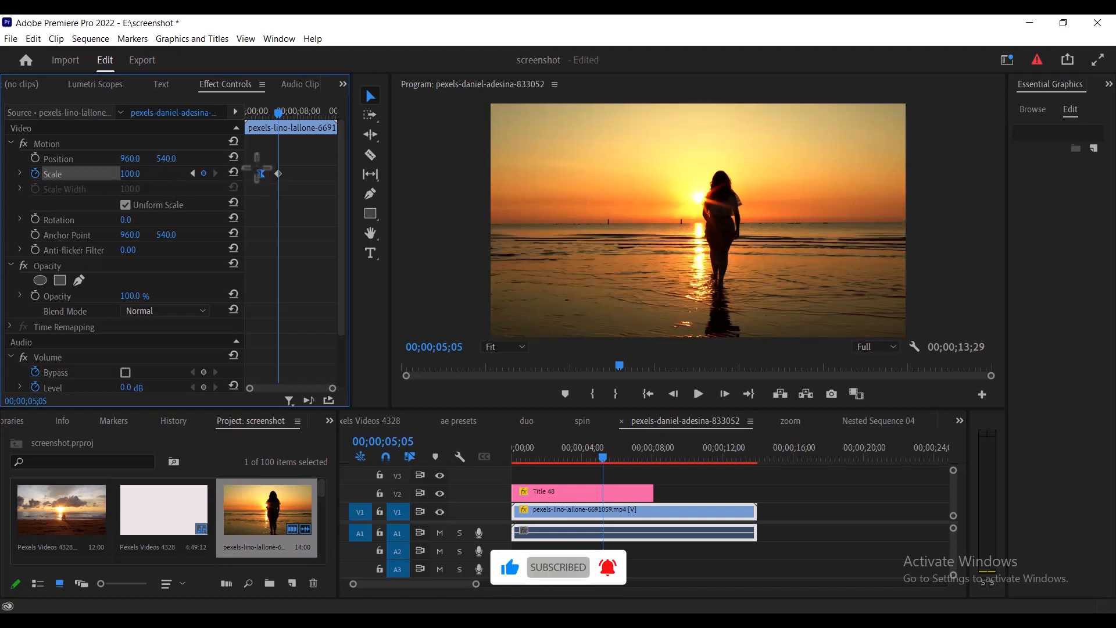
left_click_drag(295, 185, 268, 158)
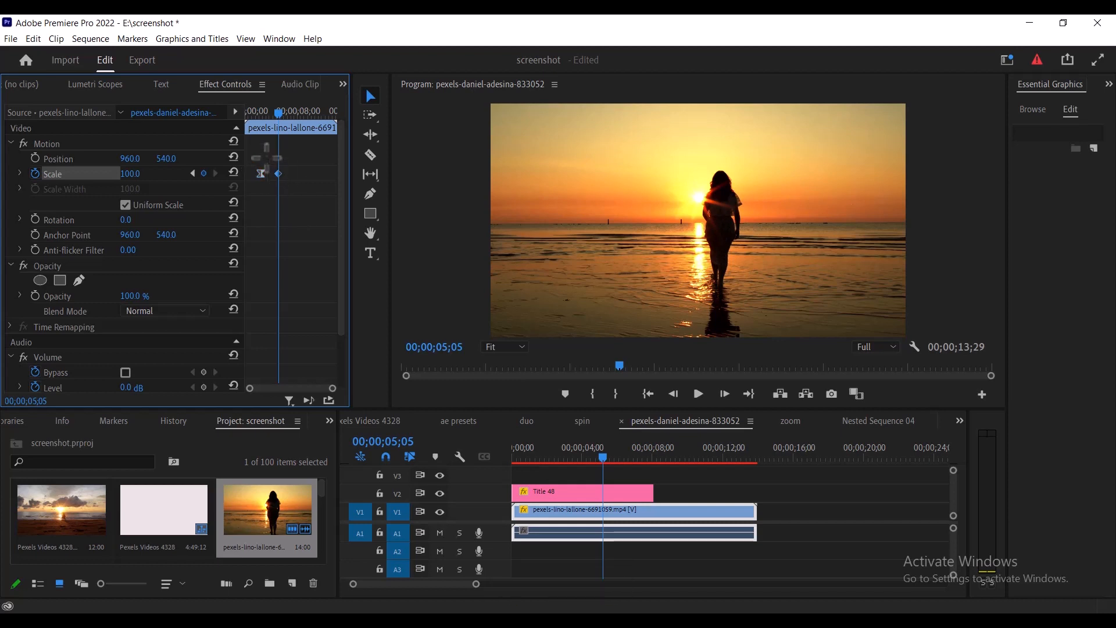
key("Home")
left_click(696, 392)
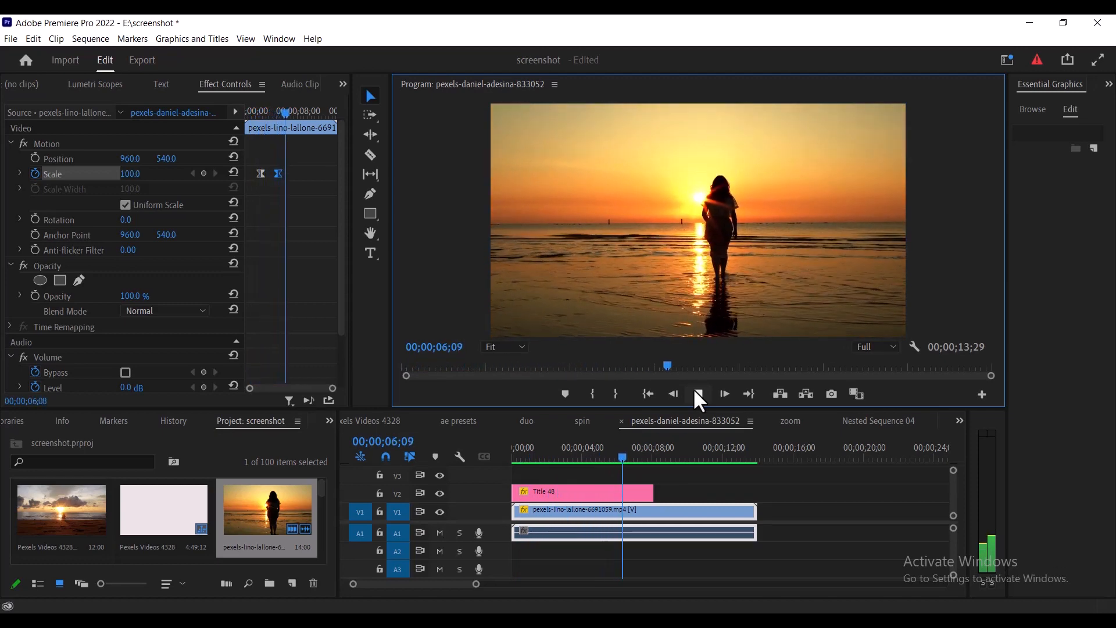
left_click(699, 393)
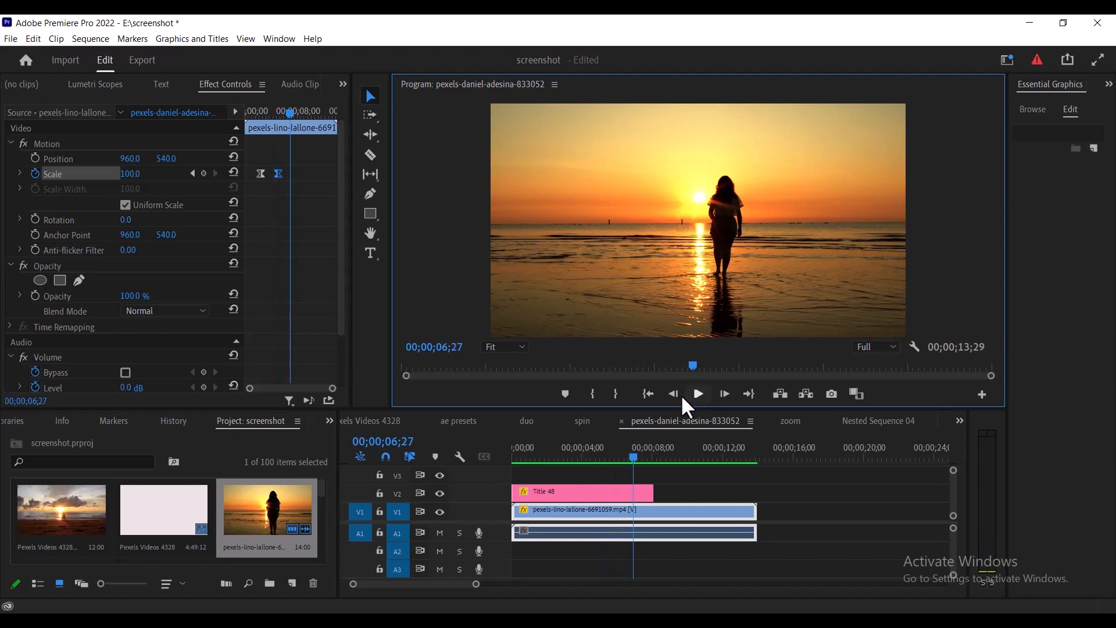
Keyframe the title's Position at 960, 540 at 00;00;01;16 and move it horizontally to -573 at 00;00;03;06.
left_click(572, 496)
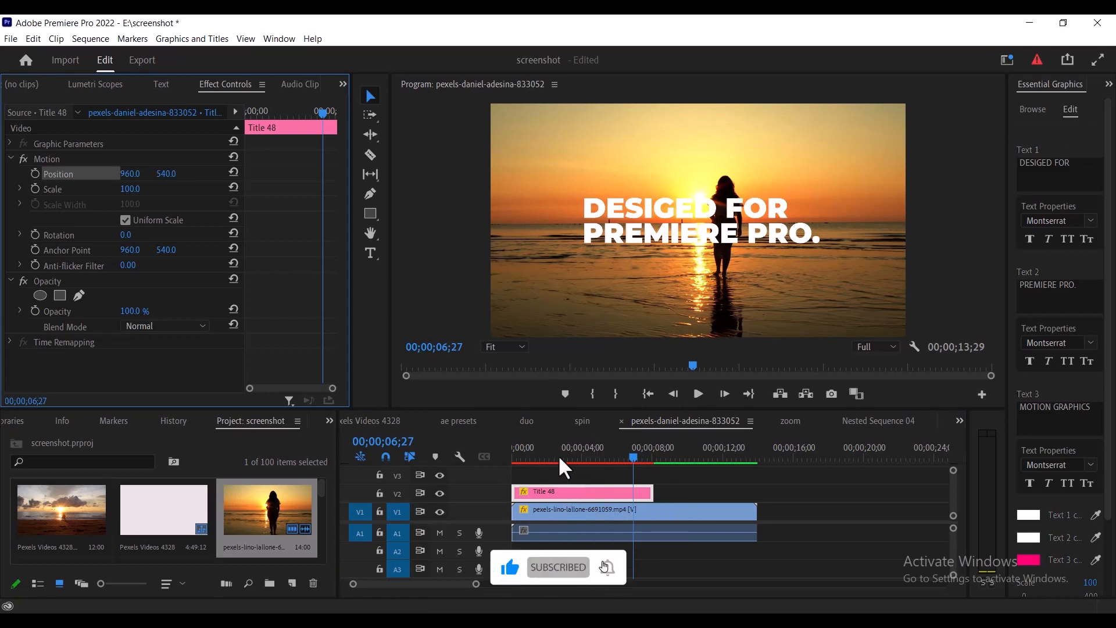
left_click(541, 455)
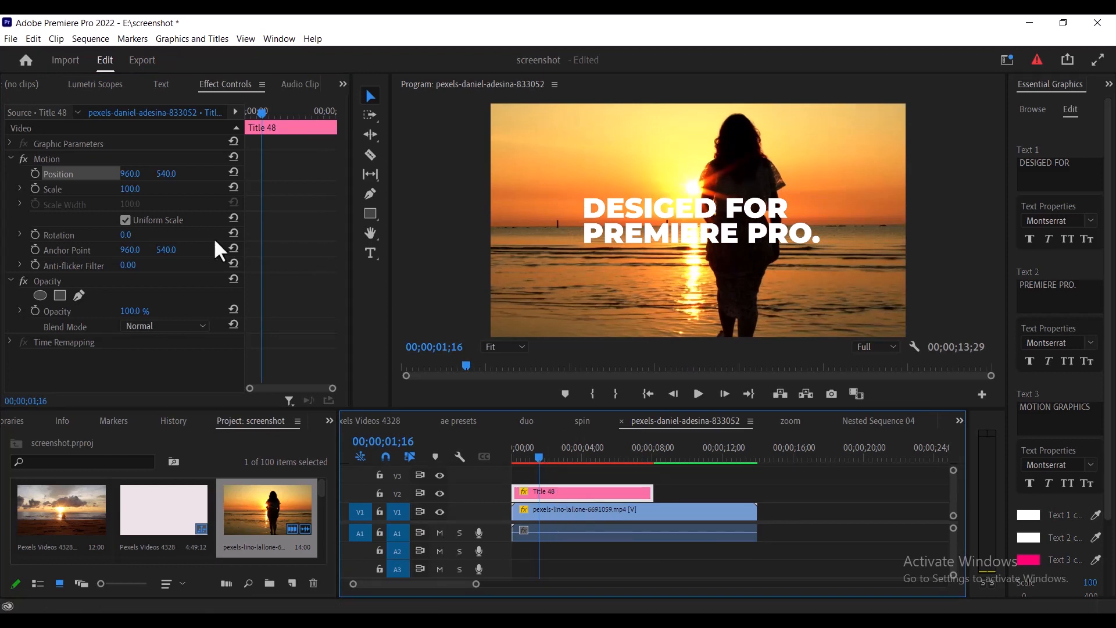
left_click(36, 174)
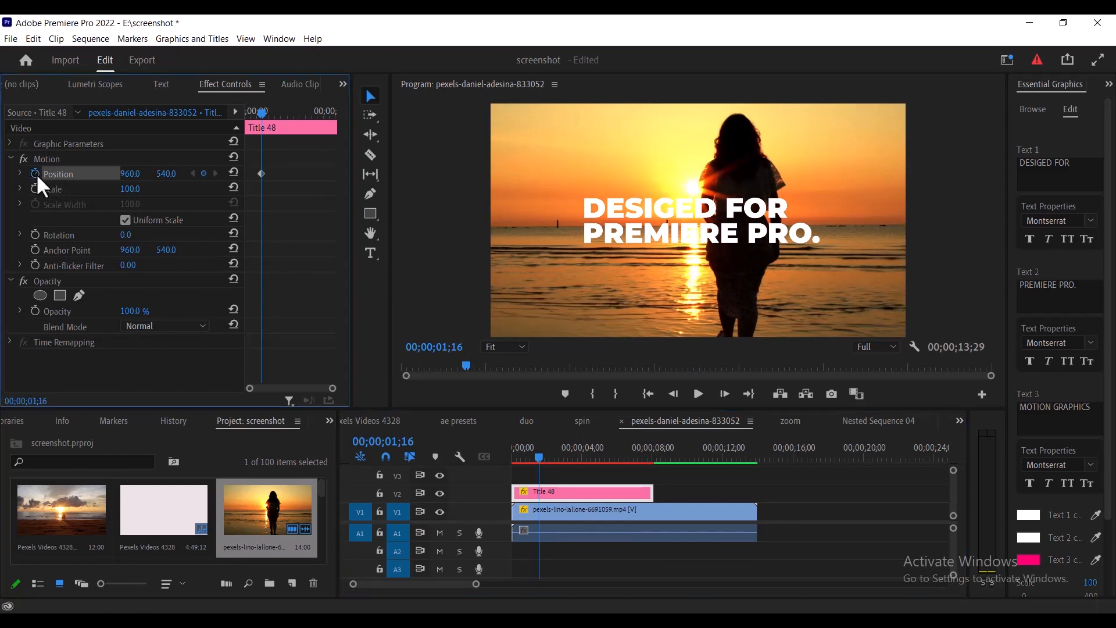
left_click_drag(264, 109, 282, 108)
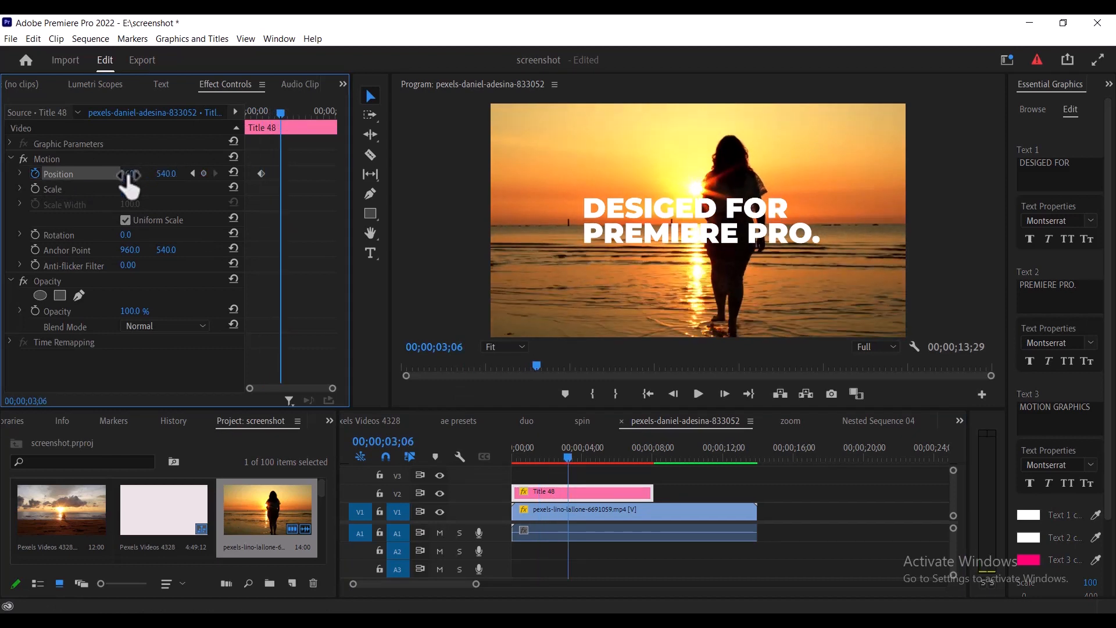
left_click_drag(126, 175, 90, 175)
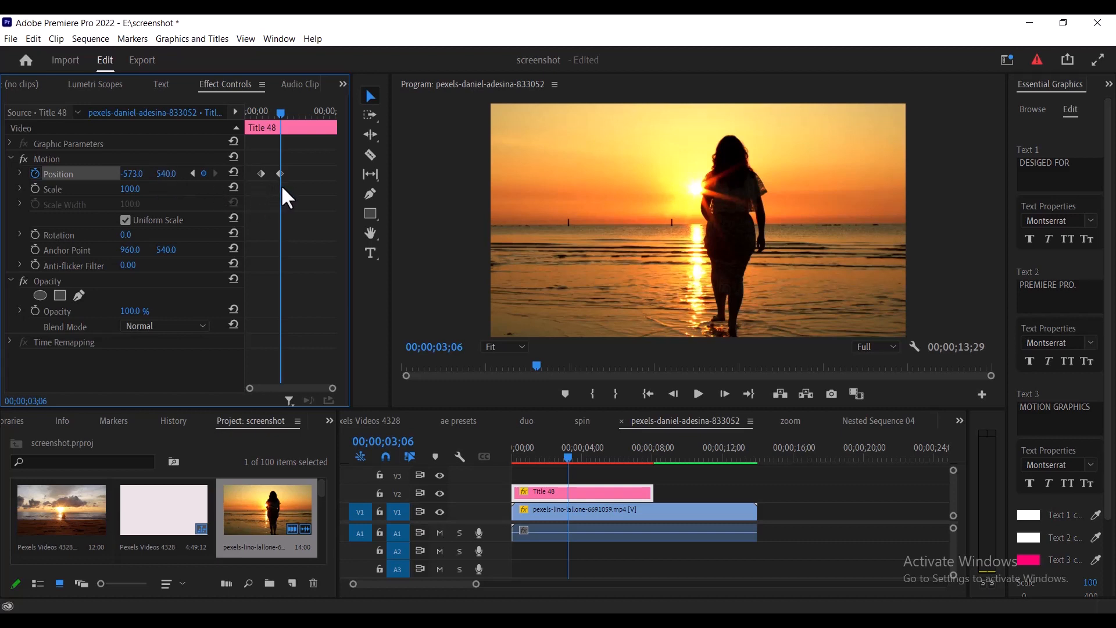
Apply ease in and ease out to both Position keyframes of the title and play back the slide-out from the start.
left_click_drag(248, 154, 269, 194)
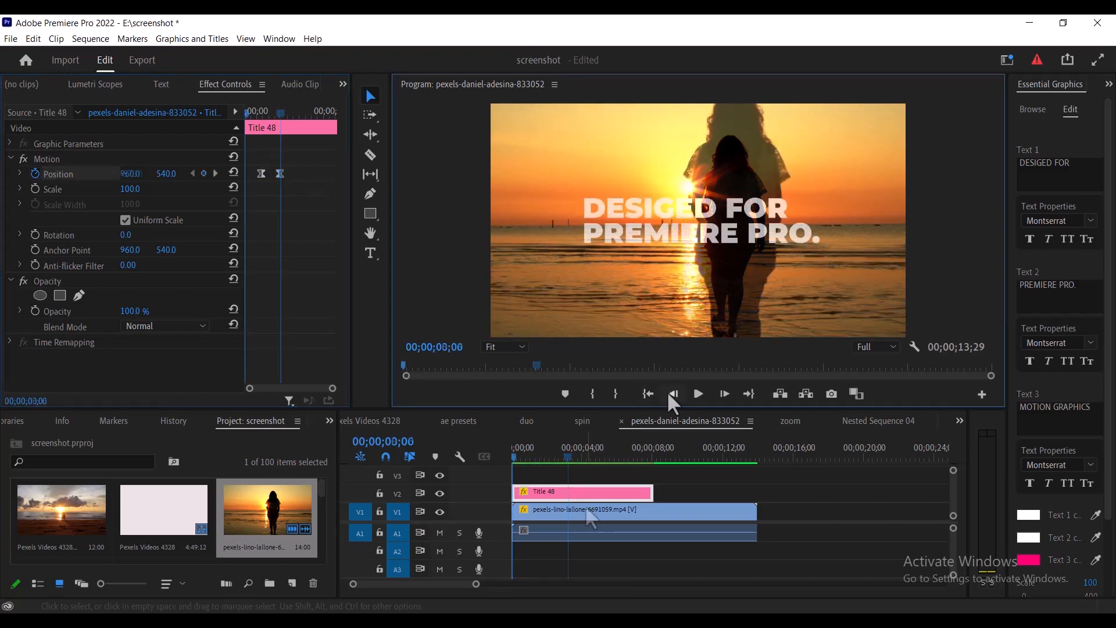
left_click(698, 394)
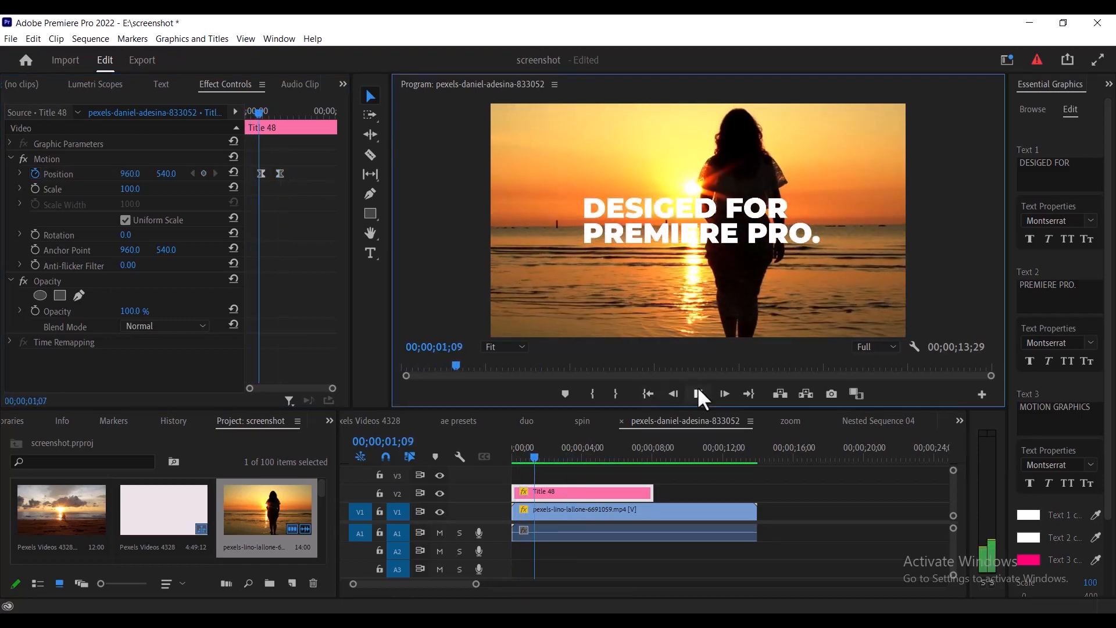